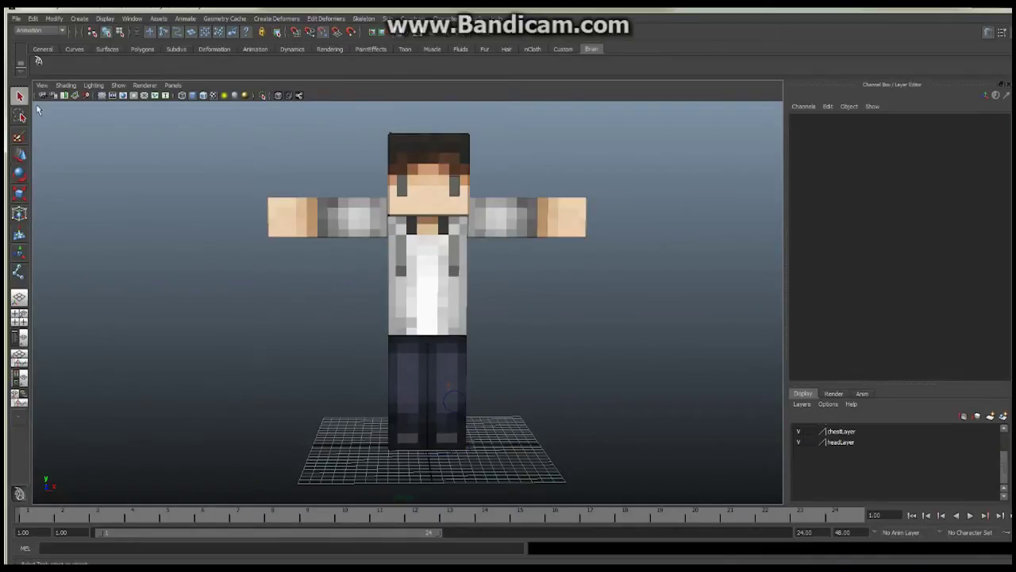
- Switch the viewport shading from textured to Wireframe
{"action": "left_click", "coordinate": [66, 85]}
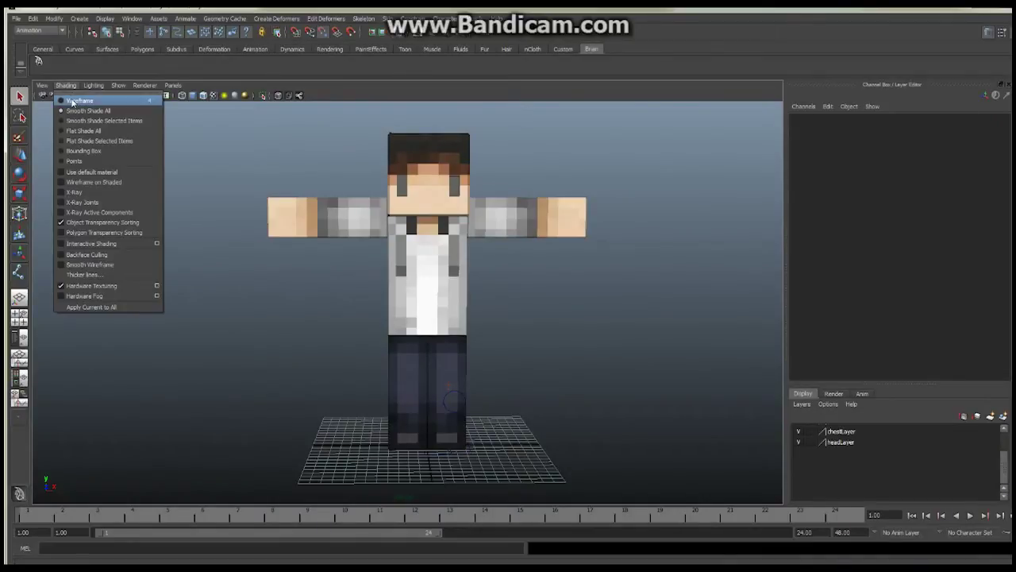
{"action": "left_click", "coordinate": [73, 100]}
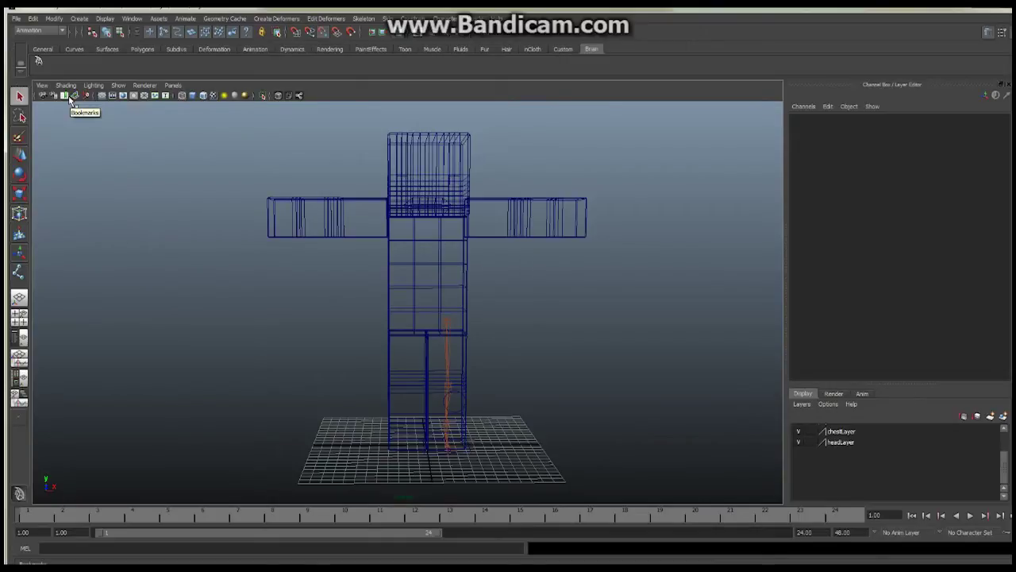
{"action": "left_click_drag", "start_coordinate": [538, 289], "coordinate": [467, 275], "text": "alt"}
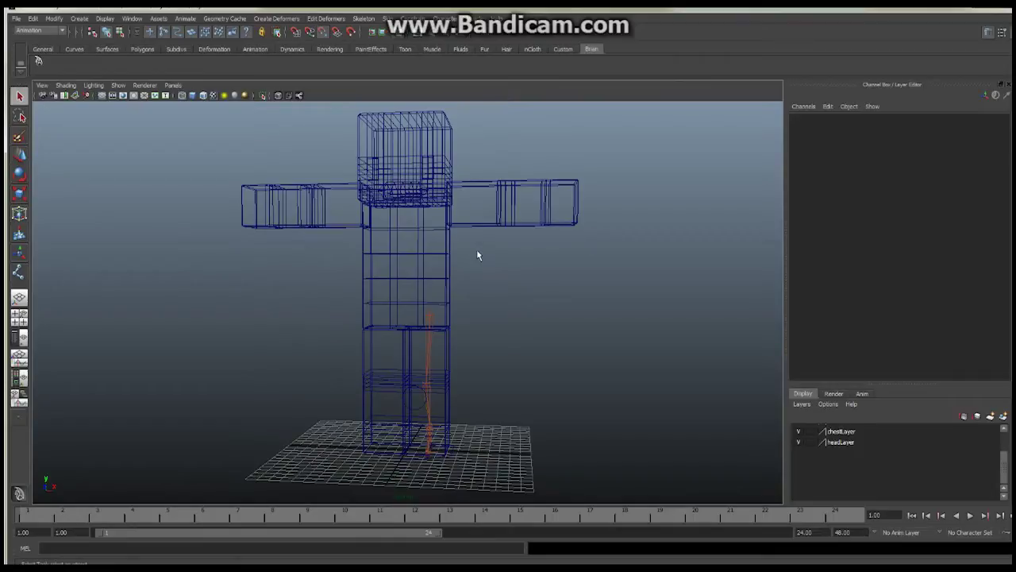
{"action": "left_click_drag", "start_coordinate": [571, 258], "coordinate": [442, 288], "text": "alt"}
{"action": "right_click_drag", "start_coordinate": [372, 302], "coordinate": [476, 266], "text": "alt"}
{"action": "left_click_drag", "start_coordinate": [476, 267], "coordinate": [424, 279], "text": "alt"}
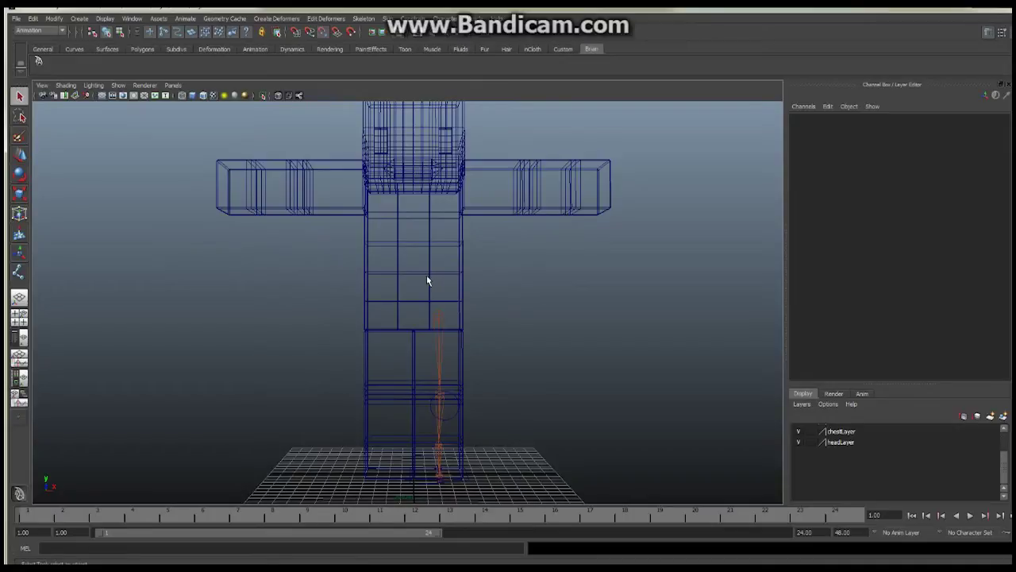
{"action": "left_click_drag", "start_coordinate": [501, 343], "coordinate": [320, 341], "text": "alt"}
{"action": "right_click_drag", "start_coordinate": [320, 341], "coordinate": [508, 294], "text": "alt"}
{"action": "left_click_drag", "start_coordinate": [508, 294], "coordinate": [405, 313], "text": "alt"}
{"action": "middle_click_drag", "start_coordinate": [404, 313], "coordinate": [463, 316], "text": "alt"}
{"action": "right_click_drag", "start_coordinate": [463, 315], "coordinate": [414, 352], "text": "alt"}
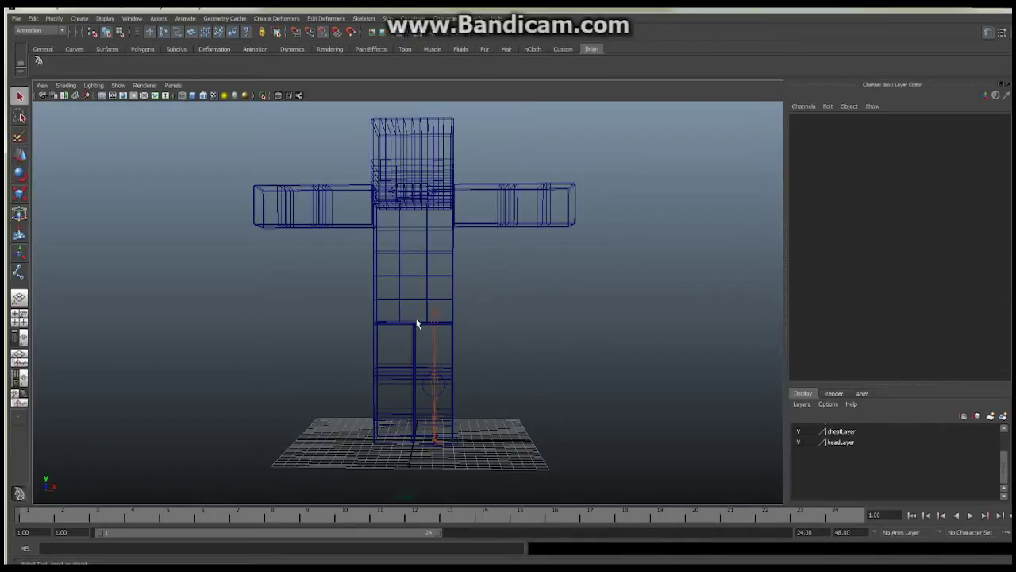
{"action": "scroll", "coordinate": [535, 304], "scroll_direction": "up", "scroll_amount": 4}
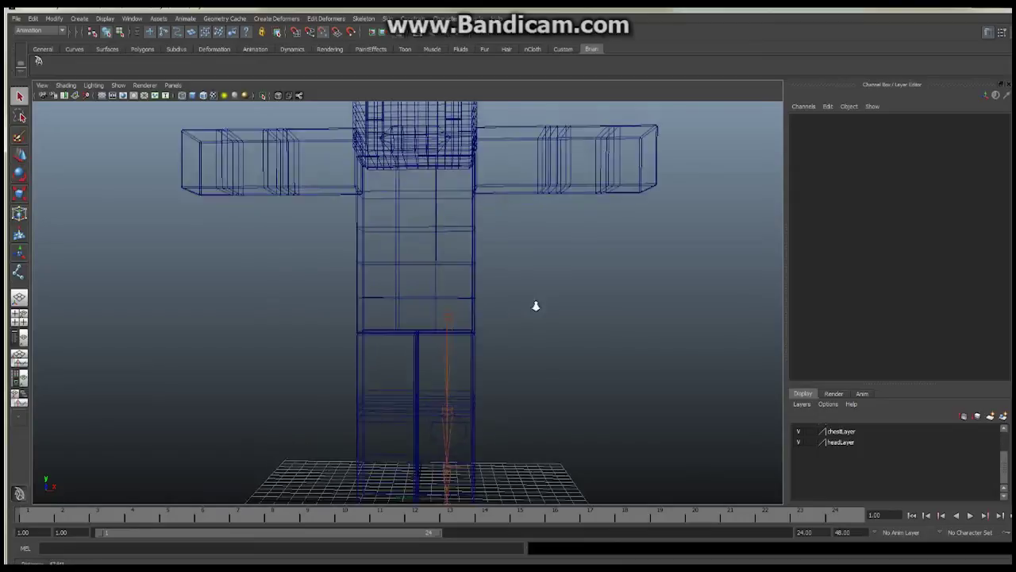
{"action": "scroll", "coordinate": [467, 284], "scroll_direction": "up", "scroll_amount": 2}
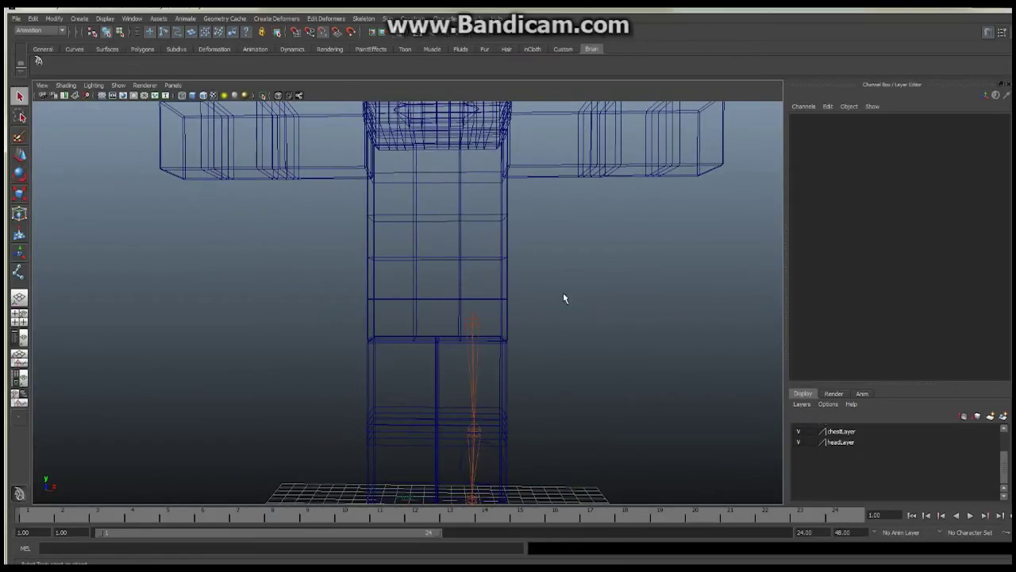
{"action": "scroll", "coordinate": [477, 287], "scroll_direction": "down", "scroll_amount": 3}
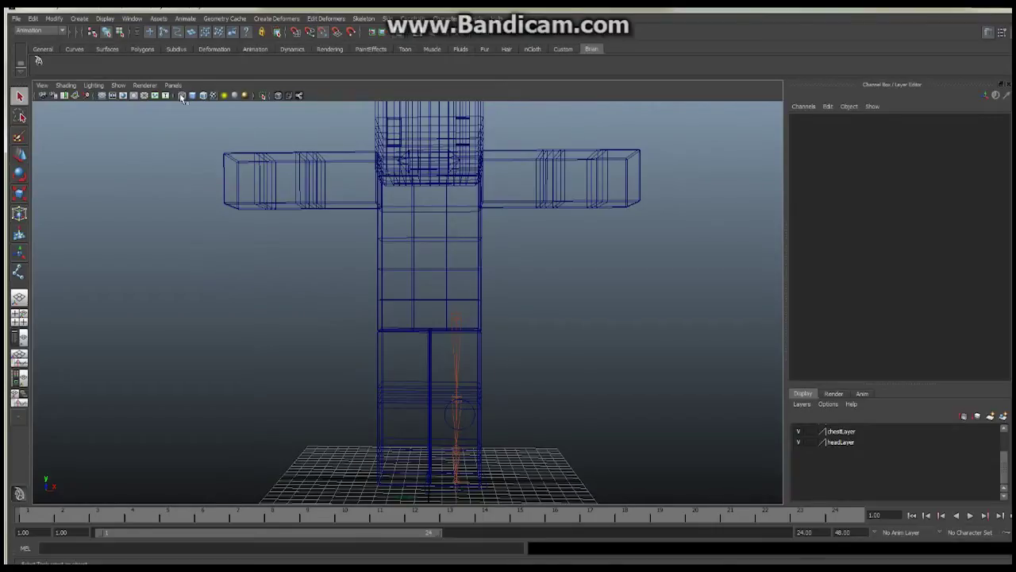
- Switch the viewport to the front orthographic camera
{"action": "left_click", "coordinate": [118, 85]}
{"action": "mouse_move", "coordinate": [171, 86]}
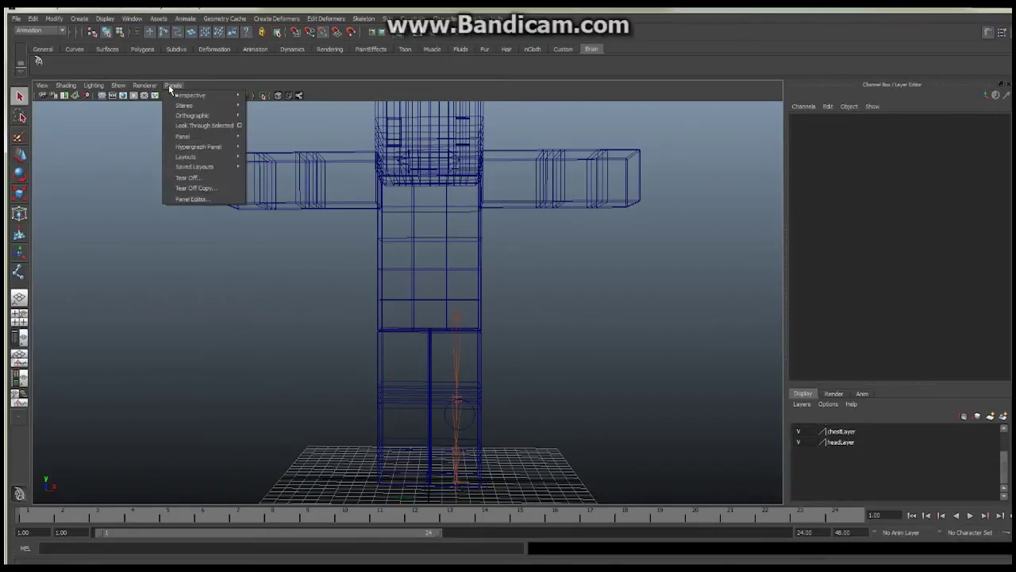
{"action": "mouse_move", "coordinate": [208, 115]}
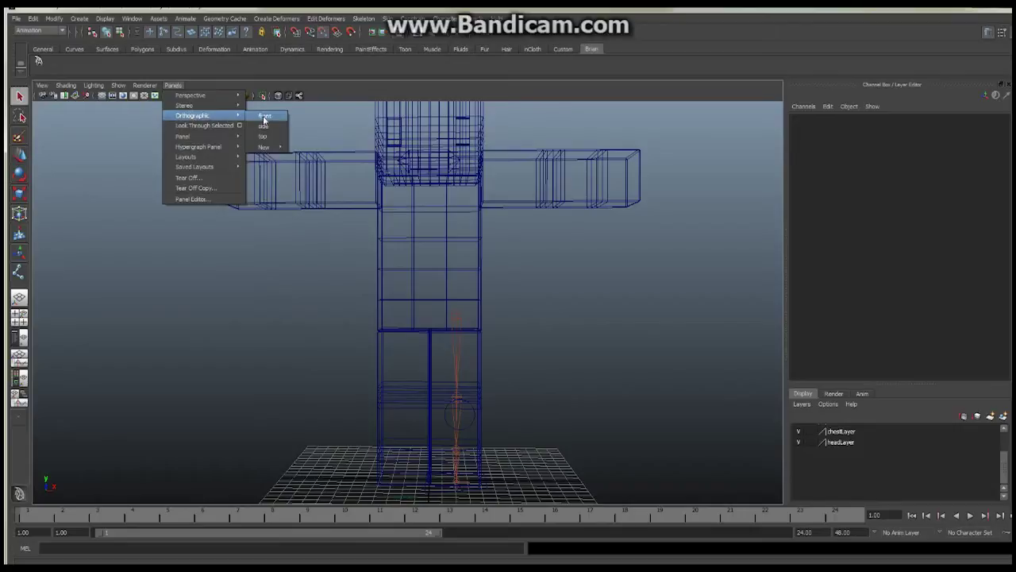
{"action": "left_click", "coordinate": [263, 117]}
- Zoom and pan the front view to frame the character's torso and arms
{"action": "scroll", "coordinate": [441, 251], "scroll_direction": "down", "scroll_amount": 4}
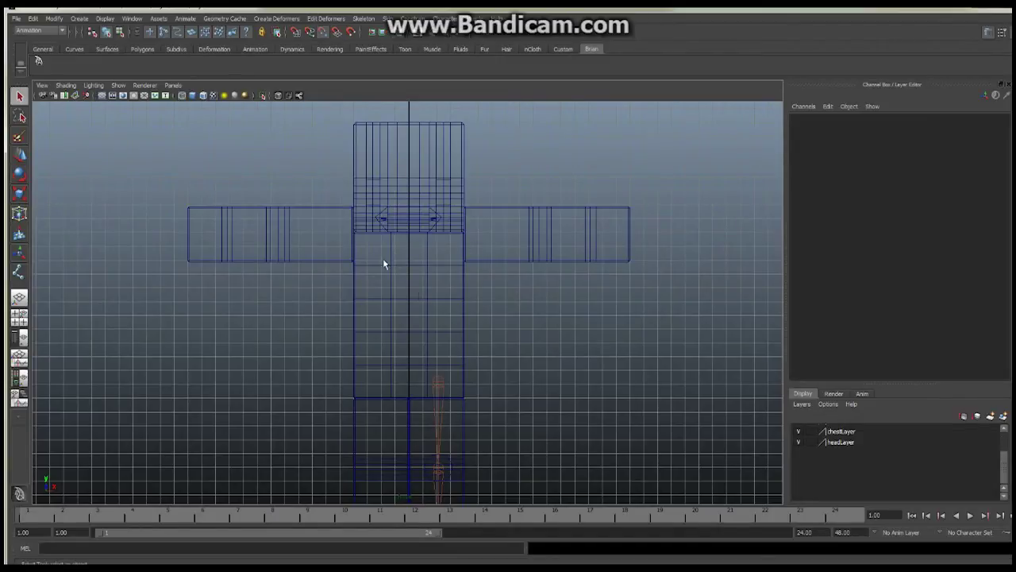
{"action": "scroll", "coordinate": [564, 302], "scroll_direction": "down", "scroll_amount": 2}
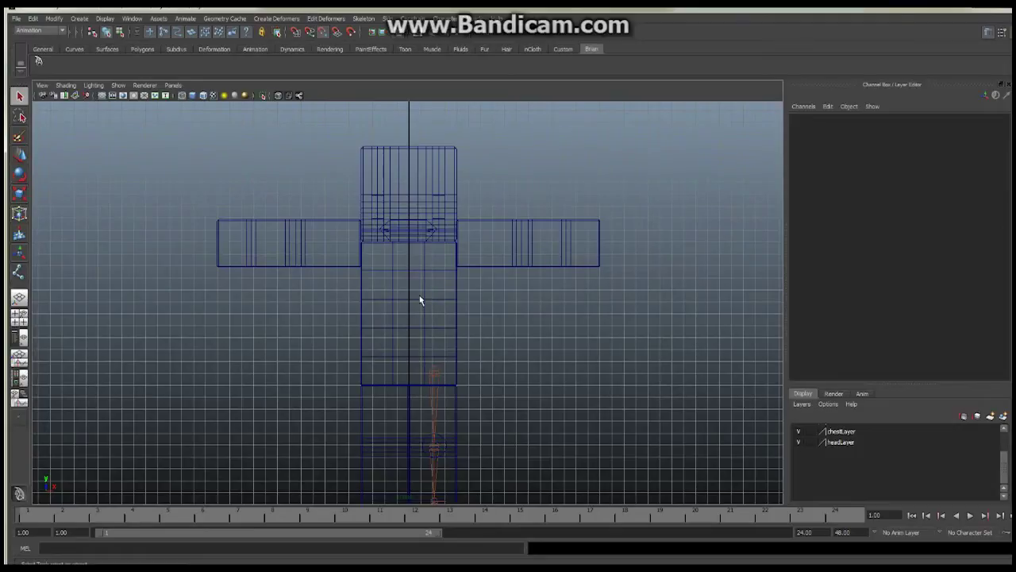
{"action": "scroll", "coordinate": [435, 302], "scroll_direction": "up", "scroll_amount": 4}
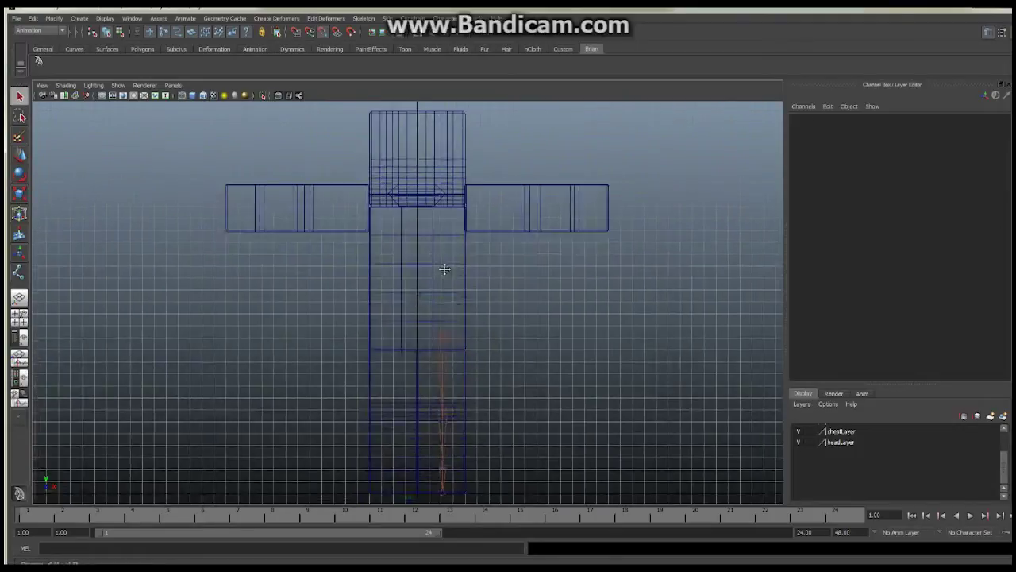
{"action": "middle_click_drag", "start_coordinate": [498, 261], "coordinate": [485, 306], "text": "alt"}
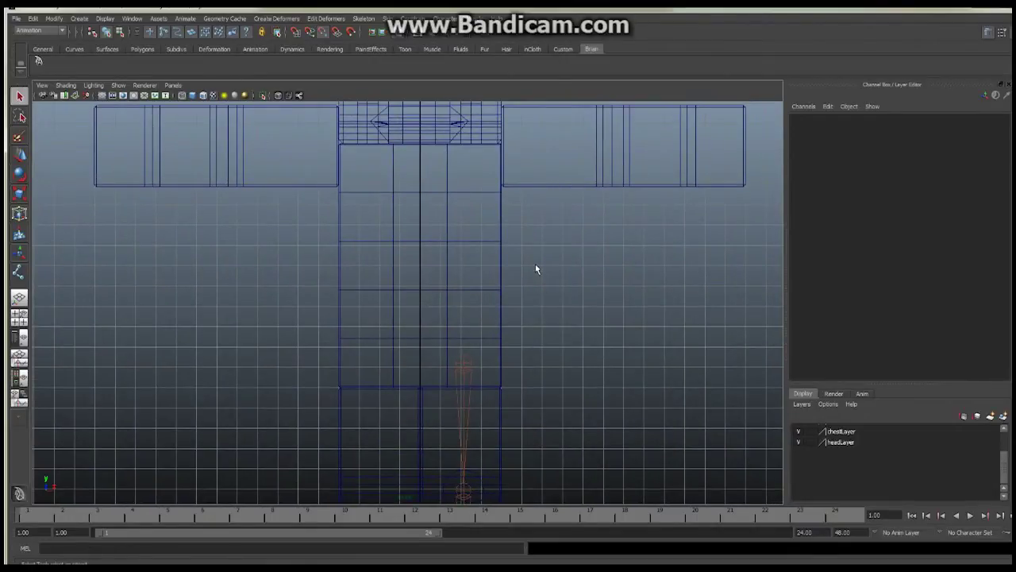
{"action": "middle_click_drag", "start_coordinate": [483, 199], "coordinate": [445, 238], "text": "alt"}
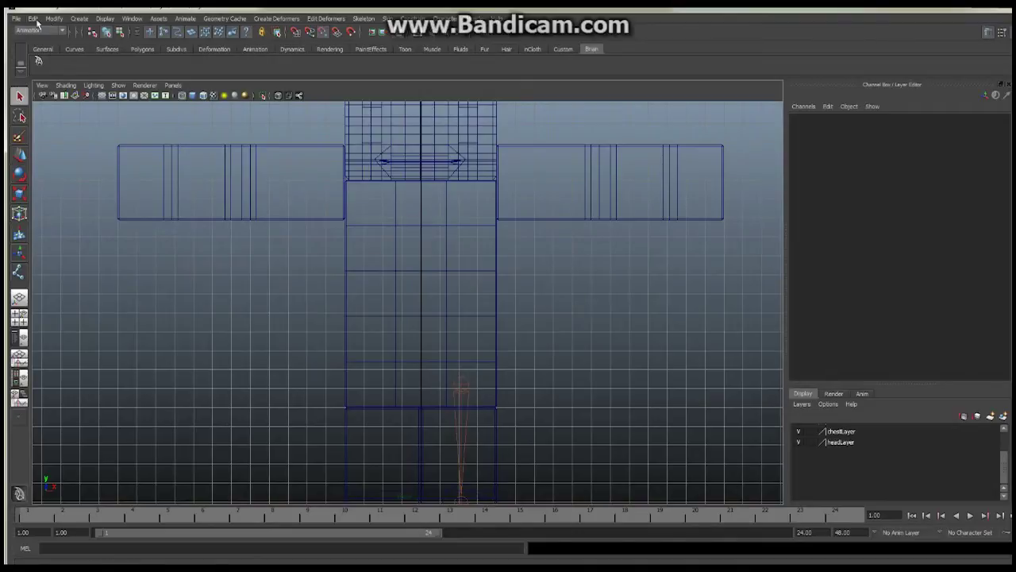
- Review the Joint Tool settings, with Orient Joint to World enabled, then close them
{"action": "left_click", "coordinate": [365, 19]}
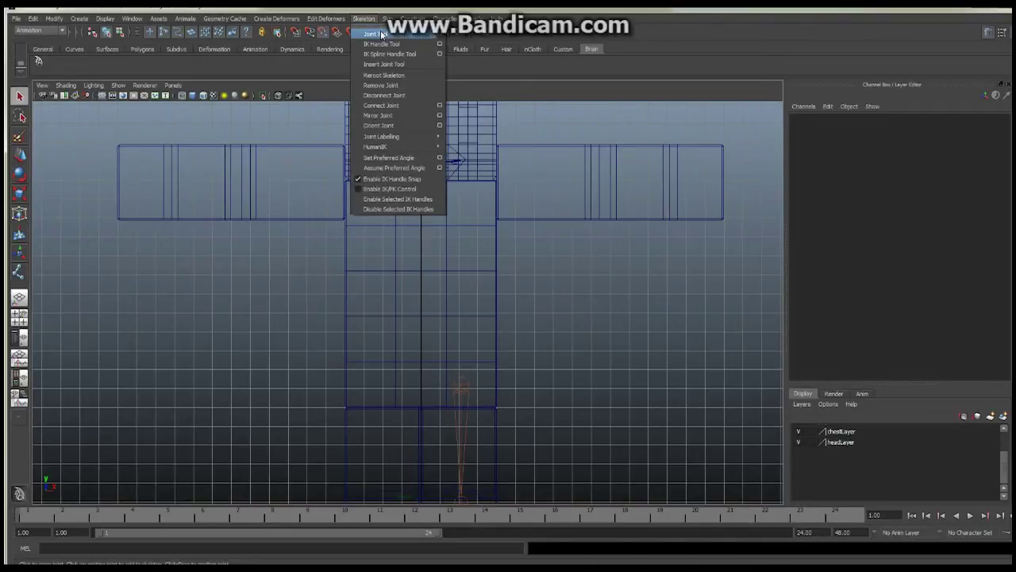
{"action": "left_click", "coordinate": [439, 34]}
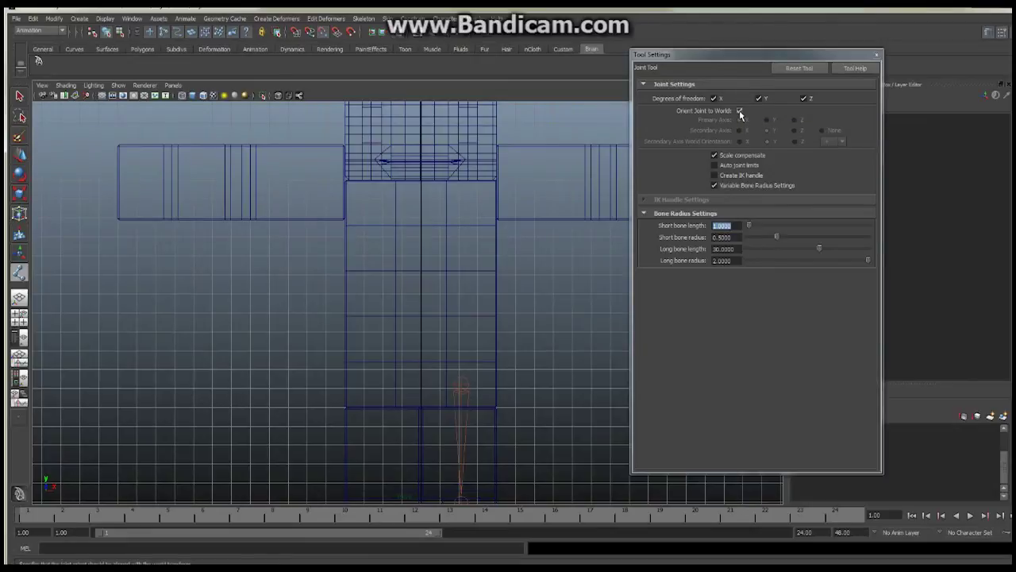
{"action": "left_click", "coordinate": [877, 54]}
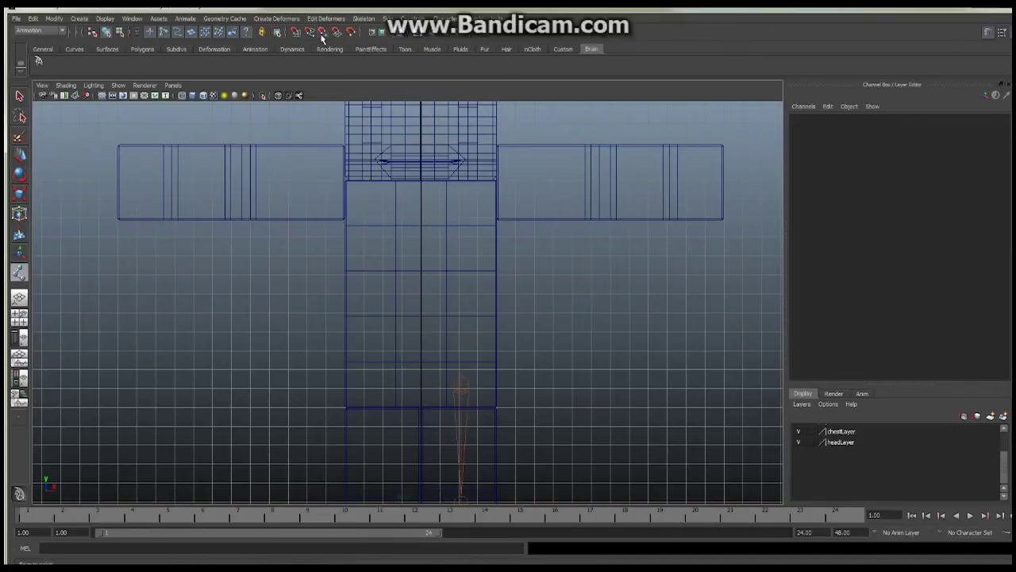
- Place two connected joints in the lower torso and start renaming joint1 to px_Root
{"action": "left_click", "coordinate": [421, 341]}
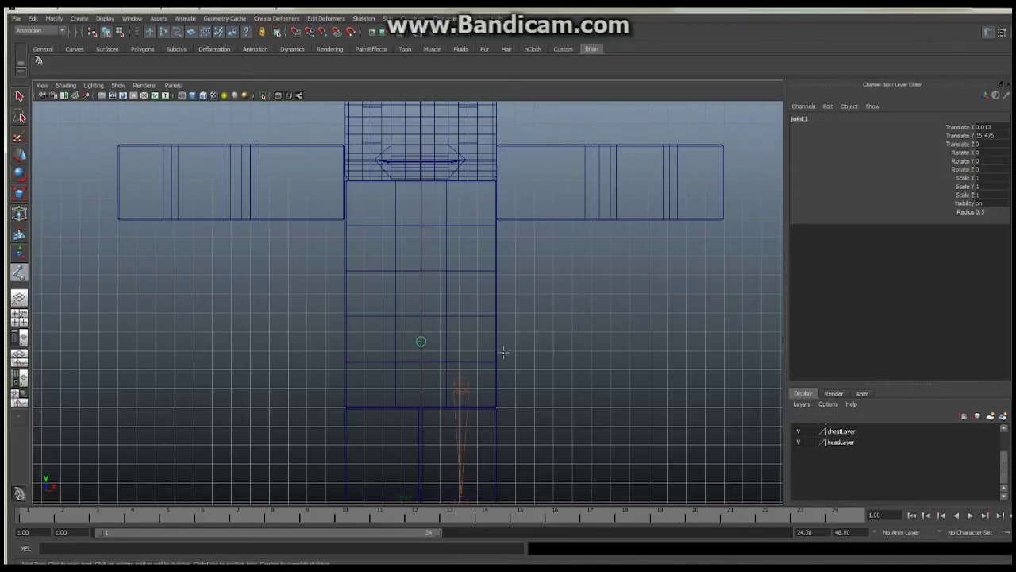
{"action": "left_click", "coordinate": [421, 362]}
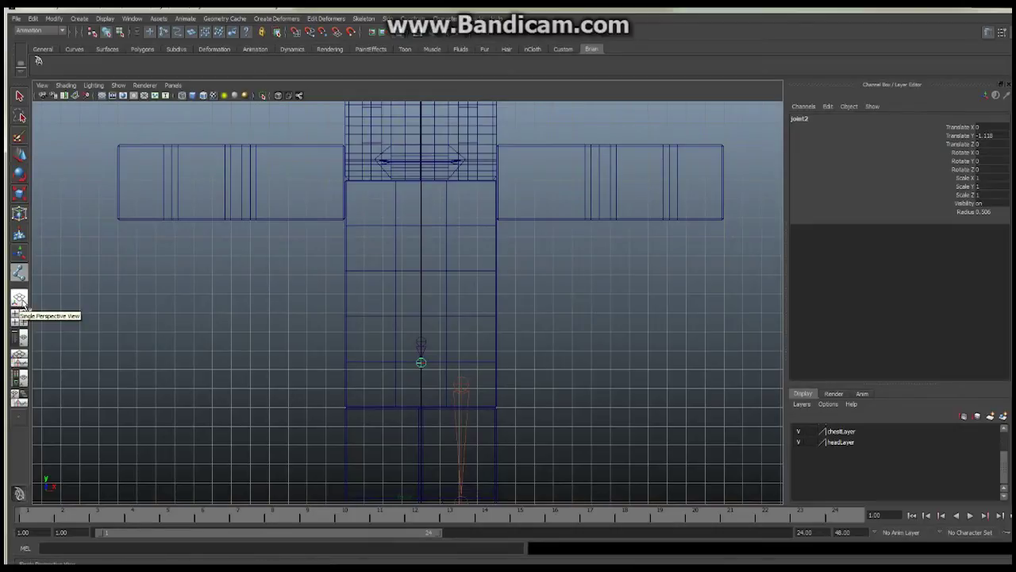
{"action": "left_click", "coordinate": [20, 97]}
{"action": "left_click", "coordinate": [421, 342]}
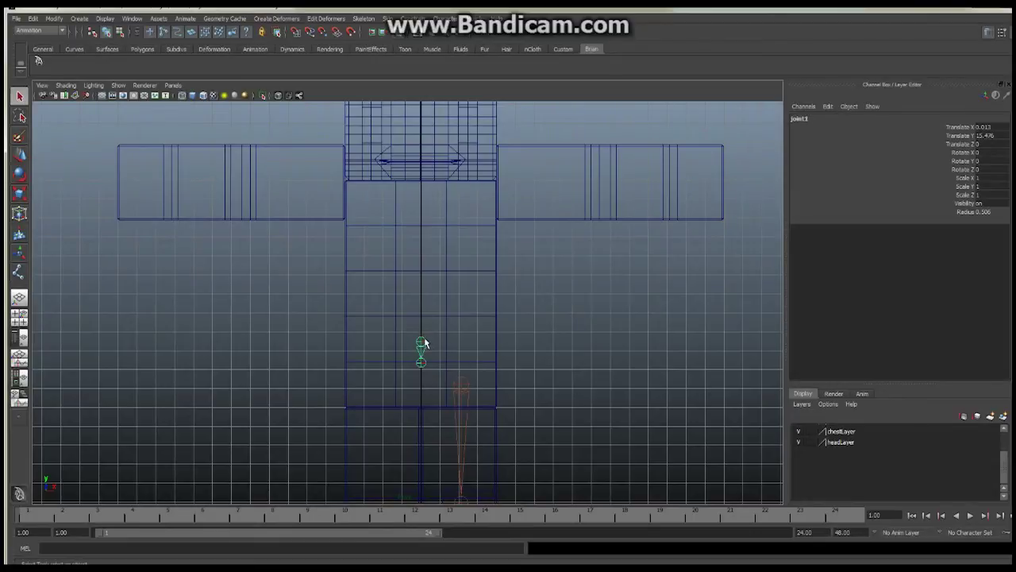
{"action": "left_click", "coordinate": [800, 119]}
{"action": "type", "text": "px"}
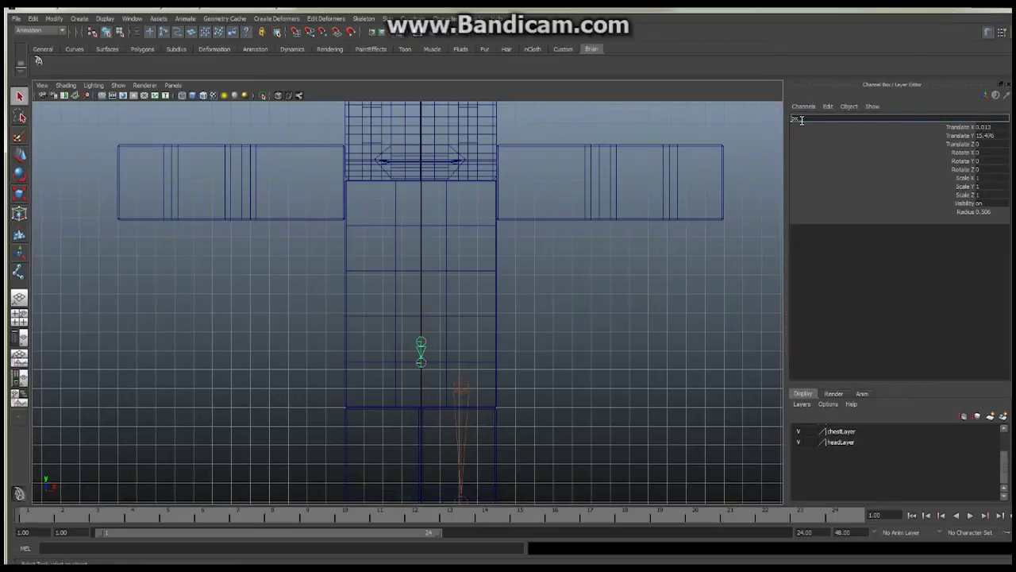
{"action": "type", "text": "_Root"}
- Confirm the upper joint's name as bx_Root and rename the lower joint bn_Pelvis
{"action": "key", "text": "Return"}
{"action": "left_click", "coordinate": [421, 365]}
{"action": "left_click", "coordinate": [800, 120]}
{"action": "type", "text": "bn_Pelvis"}
{"action": "key", "text": "Return"}
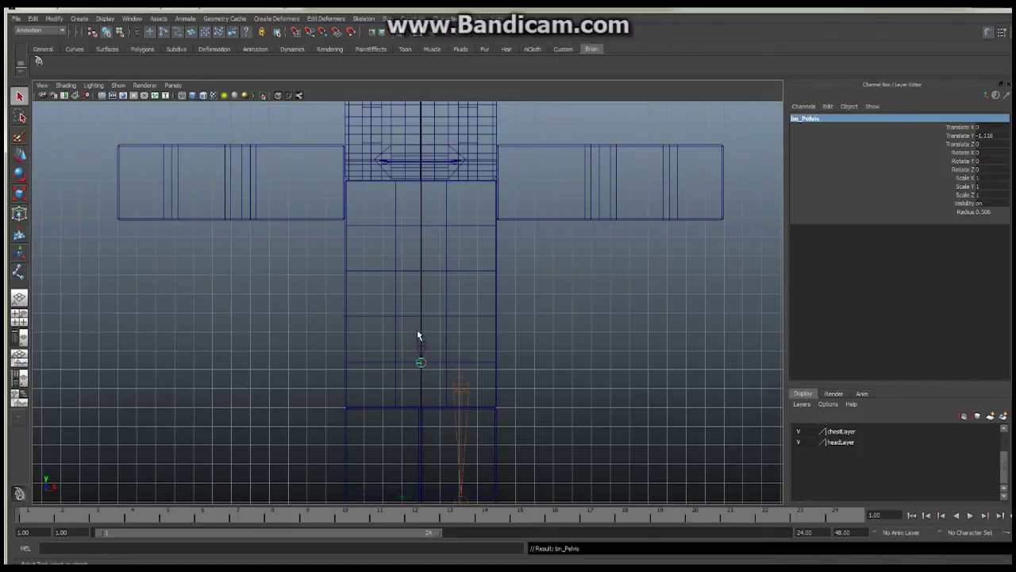
- Switch the viewport to the orthographic side view, zoomed in on the hips
{"action": "middle_click_drag", "start_coordinate": [520, 350], "coordinate": [526, 263], "text": "alt"}
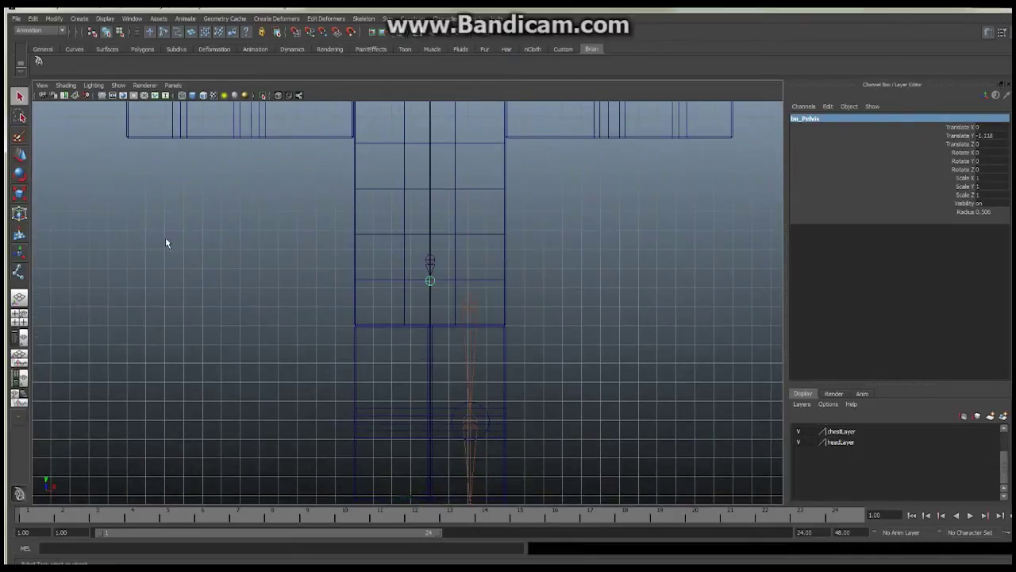
{"action": "left_click", "coordinate": [170, 88]}
{"action": "mouse_move", "coordinate": [194, 116]}
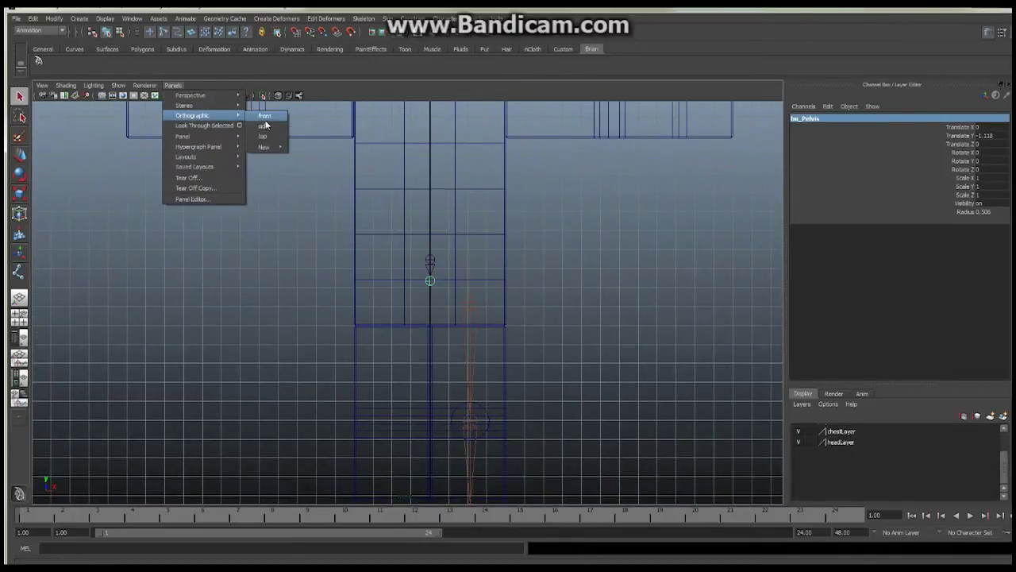
{"action": "left_click", "coordinate": [265, 129]}
{"action": "scroll", "coordinate": [488, 222], "scroll_direction": "up", "scroll_amount": 1}
{"action": "scroll", "coordinate": [362, 235], "scroll_direction": "up", "scroll_amount": 1}
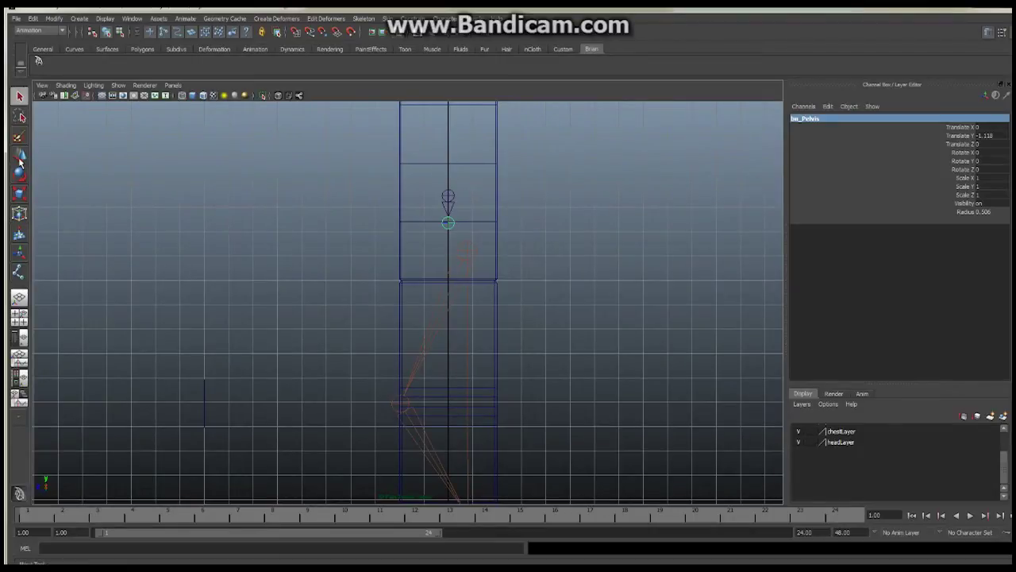
- Move bx_Root along Z until its Translate Z reads -0.804
{"action": "left_click", "coordinate": [450, 199]}
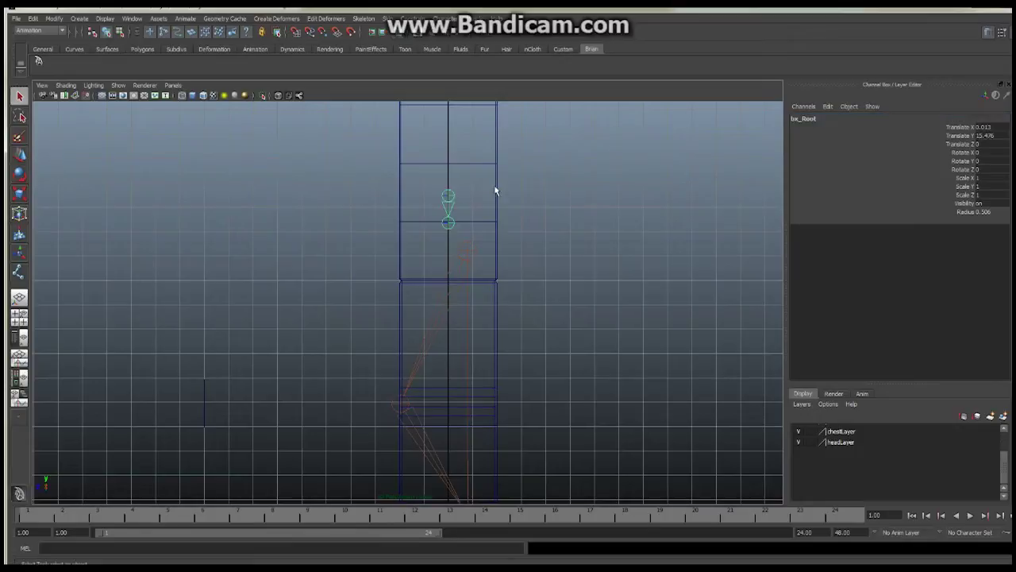
{"action": "left_click", "coordinate": [20, 154]}
{"action": "left_click_drag", "start_coordinate": [413, 196], "coordinate": [433, 198]}
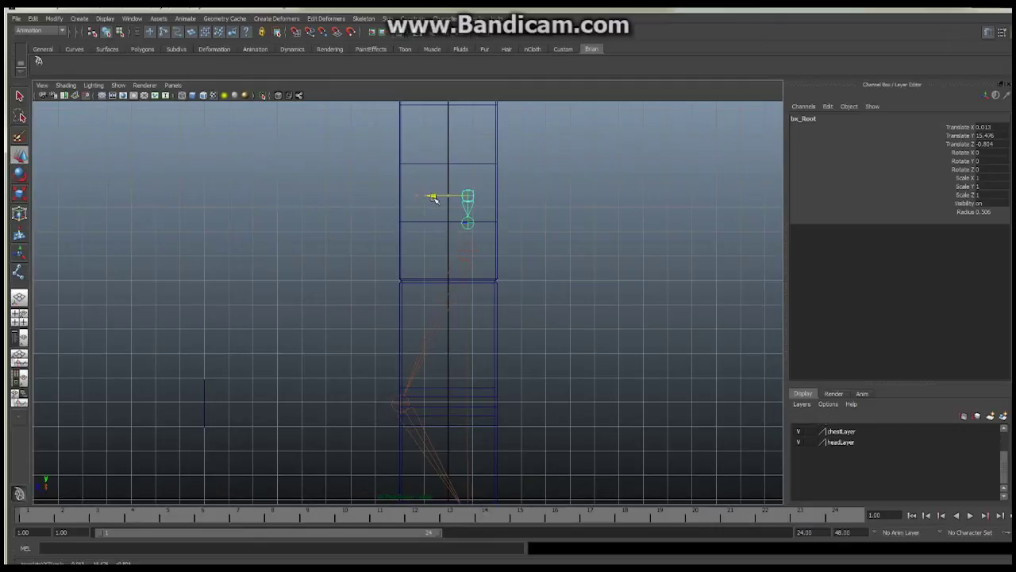
{"action": "left_click_drag", "start_coordinate": [433, 198], "coordinate": [433, 199]}
- Return the viewport to the front orthographic view around the rig
{"action": "left_click", "coordinate": [172, 84]}
{"action": "mouse_move", "coordinate": [183, 96]}
{"action": "mouse_move", "coordinate": [191, 115]}
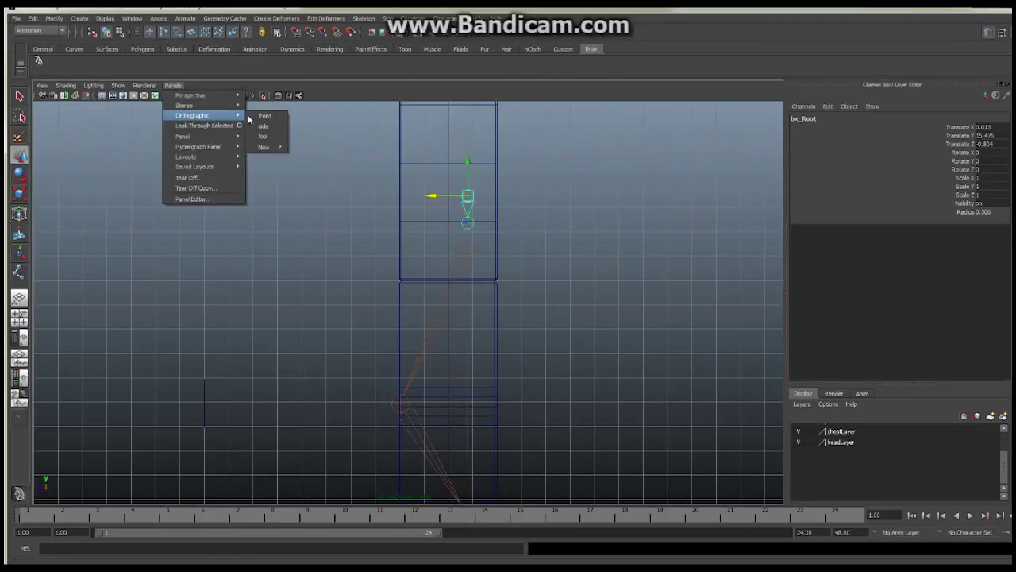
{"action": "left_click", "coordinate": [262, 116]}
{"action": "right_click_drag", "start_coordinate": [559, 279], "coordinate": [514, 297], "text": "alt"}
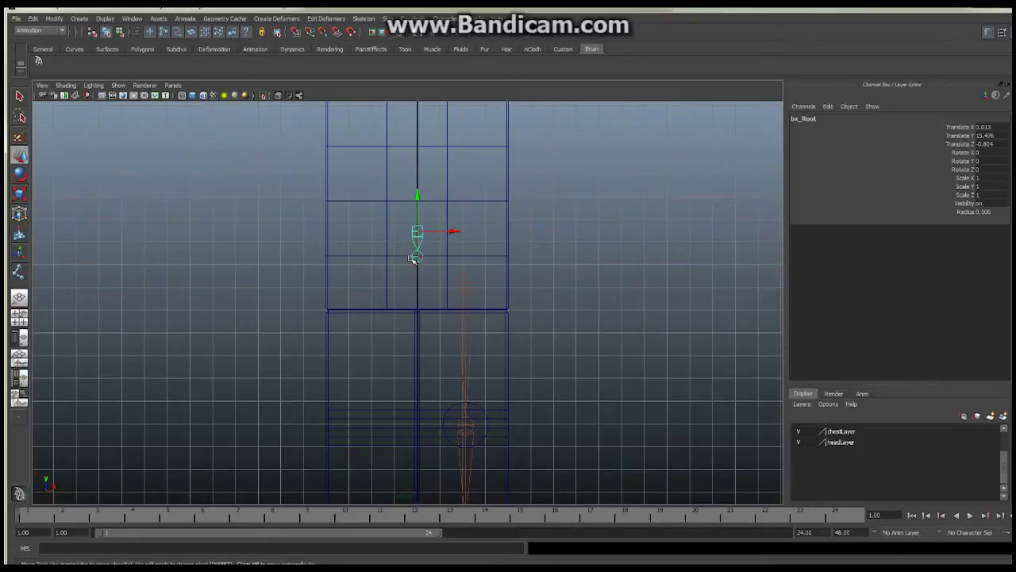
- Connect the bn_Hip_L chain to bn_Pelvis using Skeleton > Connect Joint
{"action": "left_click", "coordinate": [472, 277]}
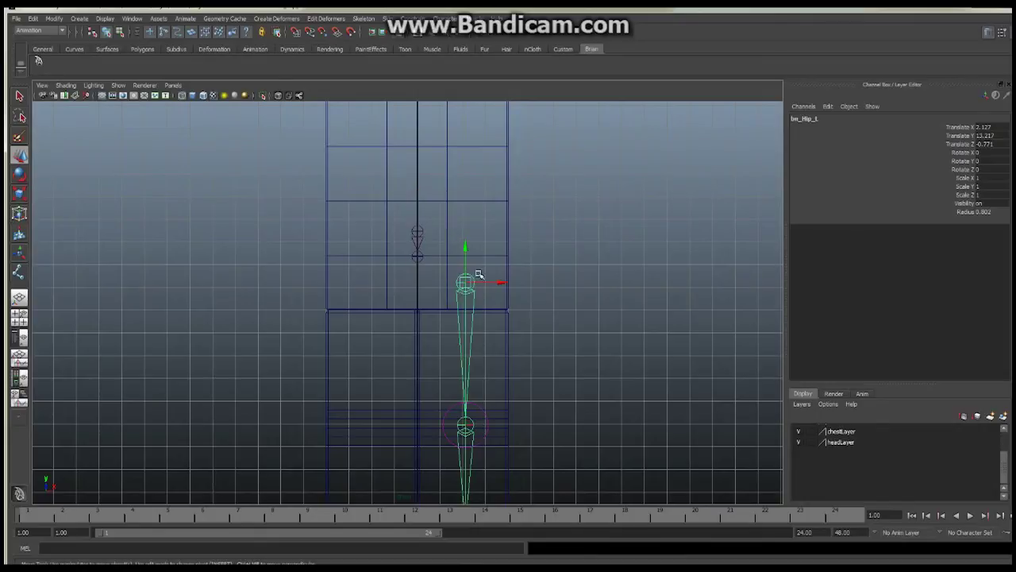
{"action": "left_click", "coordinate": [420, 260]}
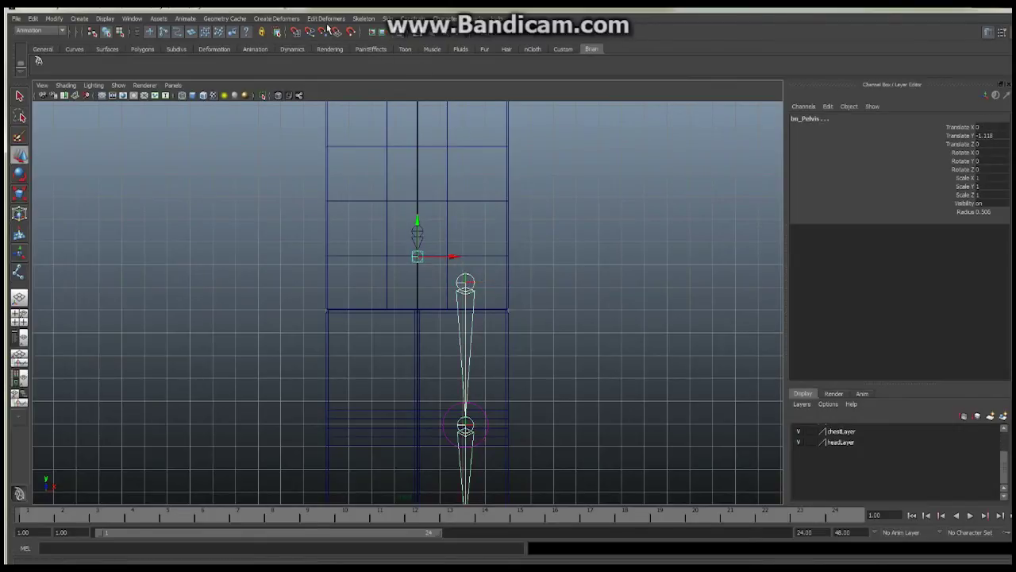
{"action": "left_click", "coordinate": [364, 21]}
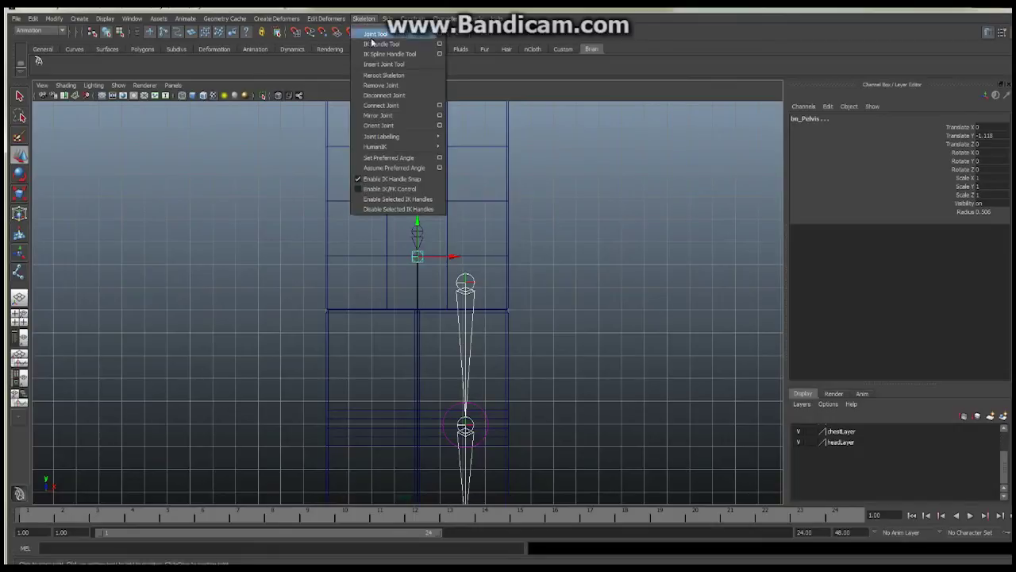
{"action": "left_click", "coordinate": [383, 106]}
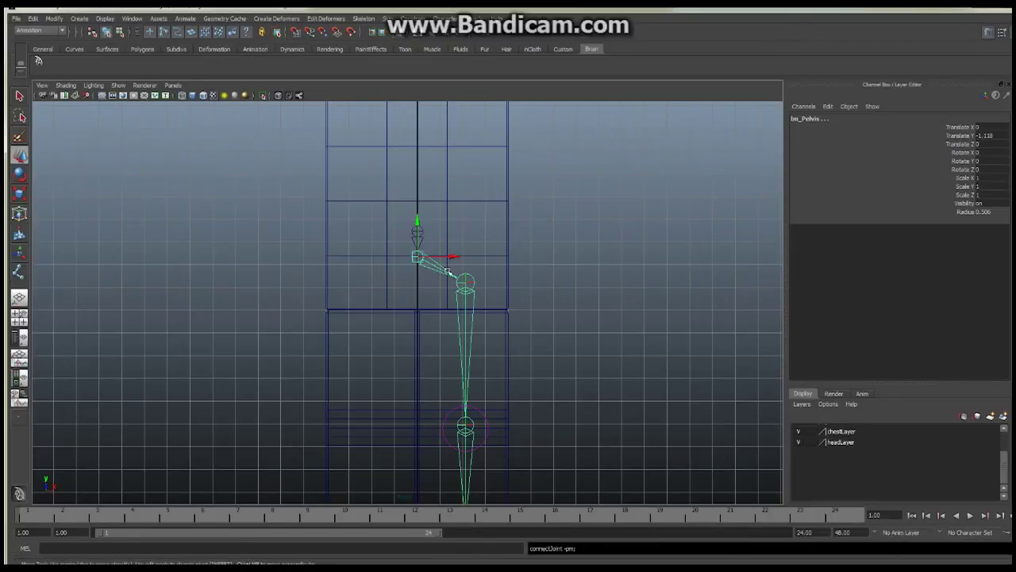
{"action": "right_click_drag", "start_coordinate": [595, 267], "coordinate": [438, 243], "text": "alt"}
{"action": "middle_click_drag", "start_coordinate": [447, 219], "coordinate": [514, 273], "text": "alt"}
{"action": "right_click_drag", "start_coordinate": [514, 273], "coordinate": [454, 295], "text": "alt"}
{"action": "middle_click_drag", "start_coordinate": [454, 295], "coordinate": [449, 249], "text": "alt"}
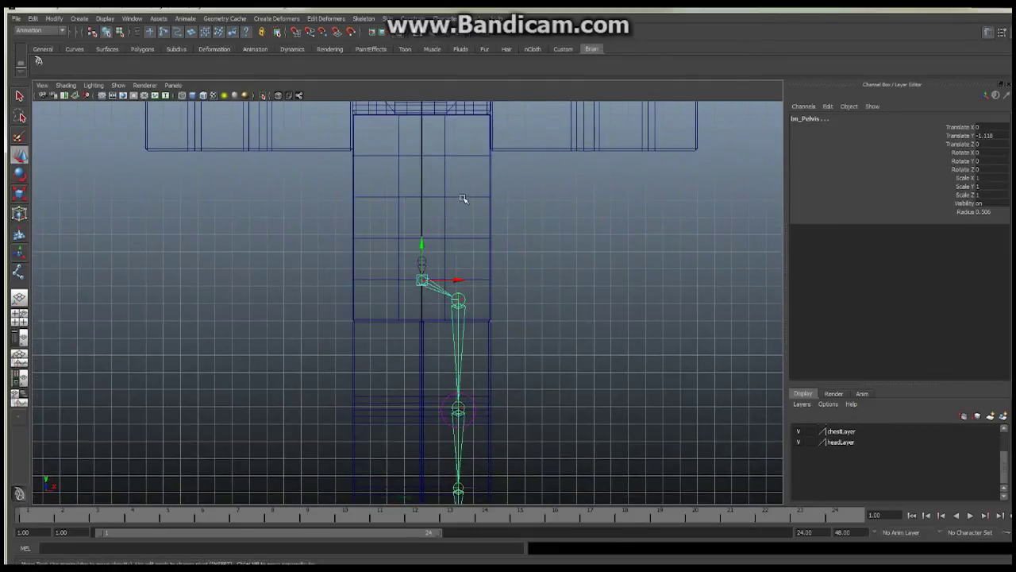
{"action": "middle_click_drag", "start_coordinate": [465, 195], "coordinate": [475, 237], "text": "alt"}
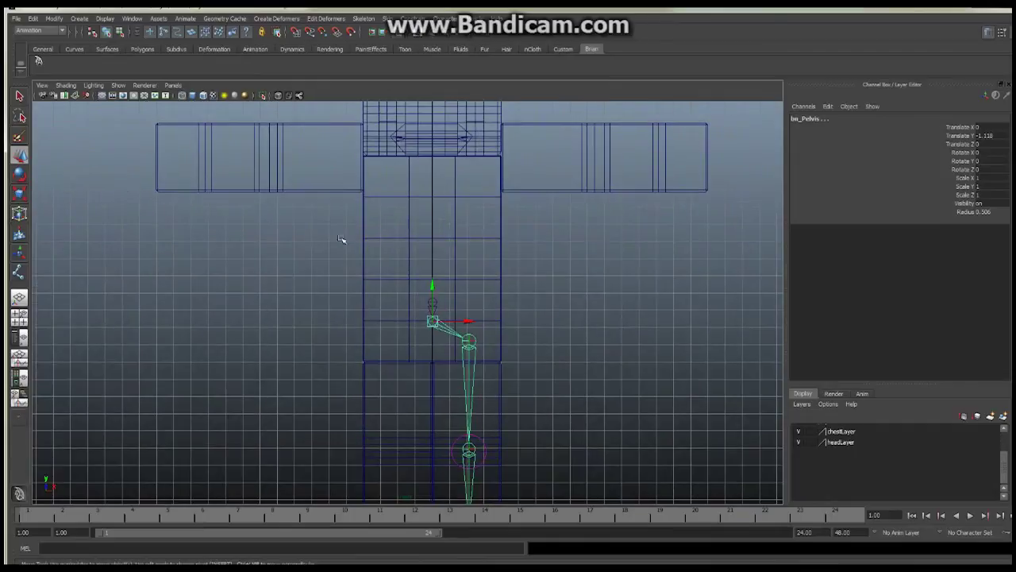
- With the Joint Tool, place three spine joints up the torso's centre from mid-torso to the neck
{"action": "left_click", "coordinate": [19, 273]}
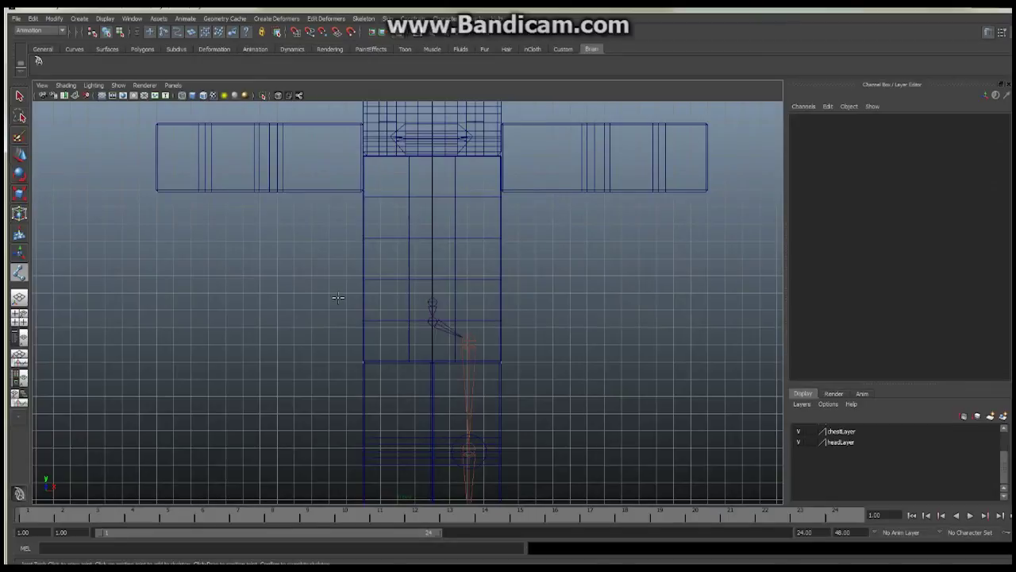
{"action": "scroll", "coordinate": [483, 248], "scroll_direction": "up", "scroll_amount": 5}
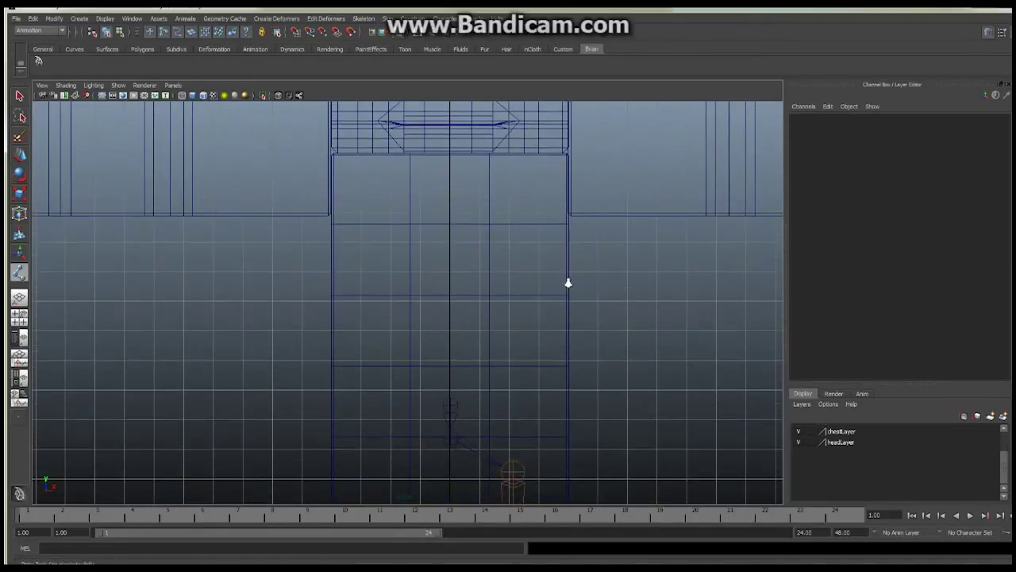
{"action": "scroll", "coordinate": [419, 281], "scroll_direction": "down", "scroll_amount": 2}
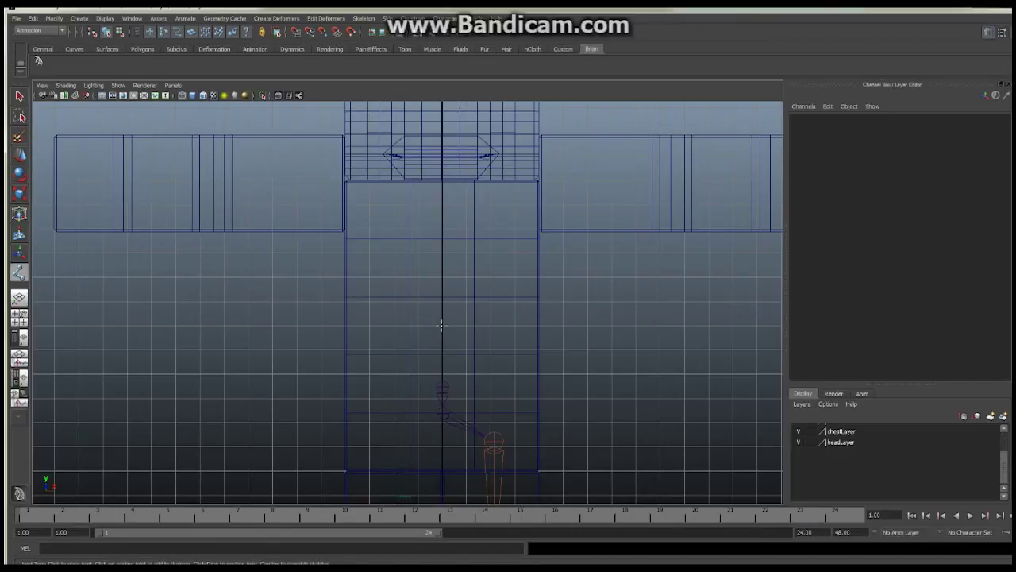
{"action": "left_click", "coordinate": [442, 325]}
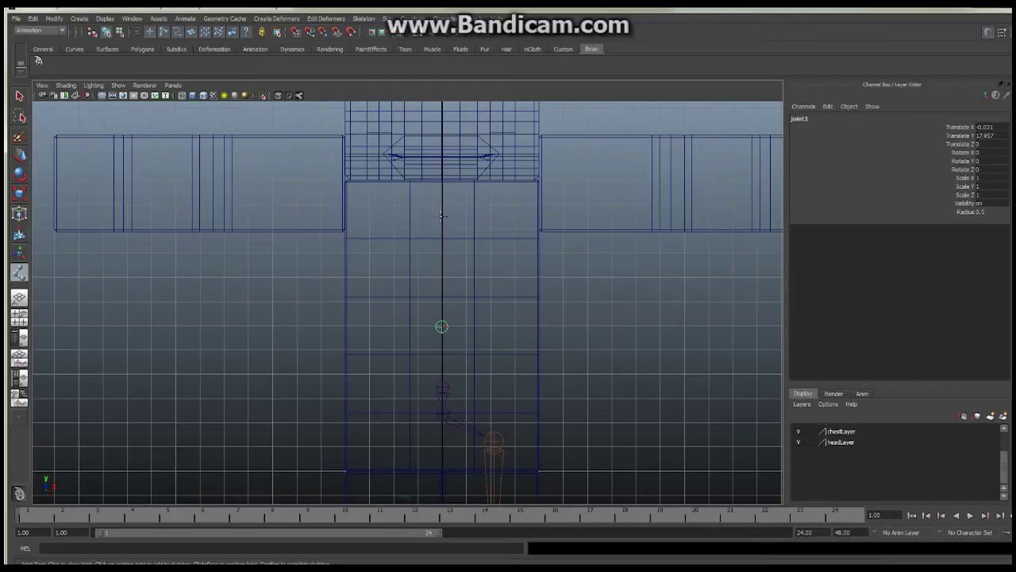
{"action": "left_click", "coordinate": [442, 239]}
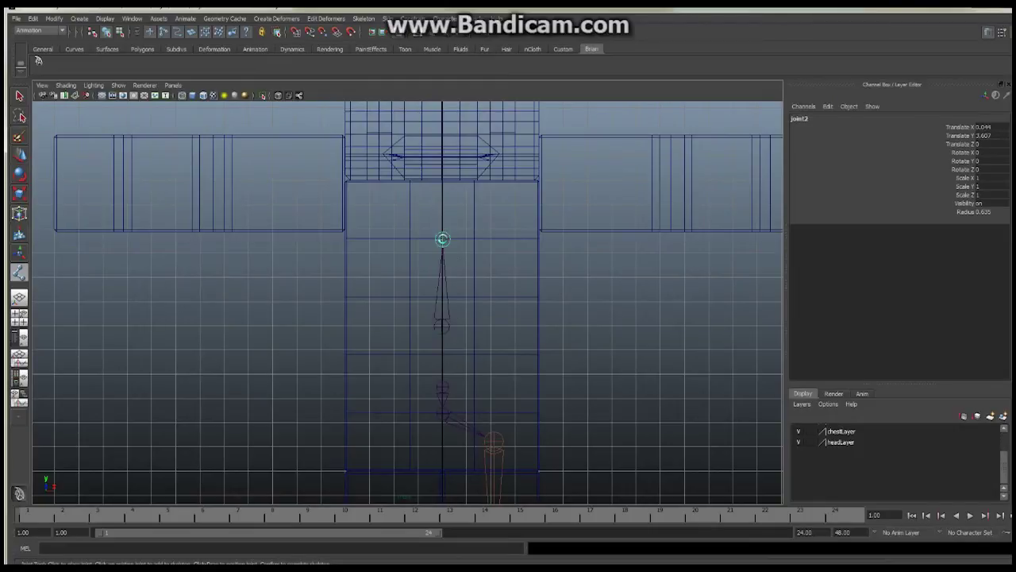
{"action": "left_click", "coordinate": [442, 181]}
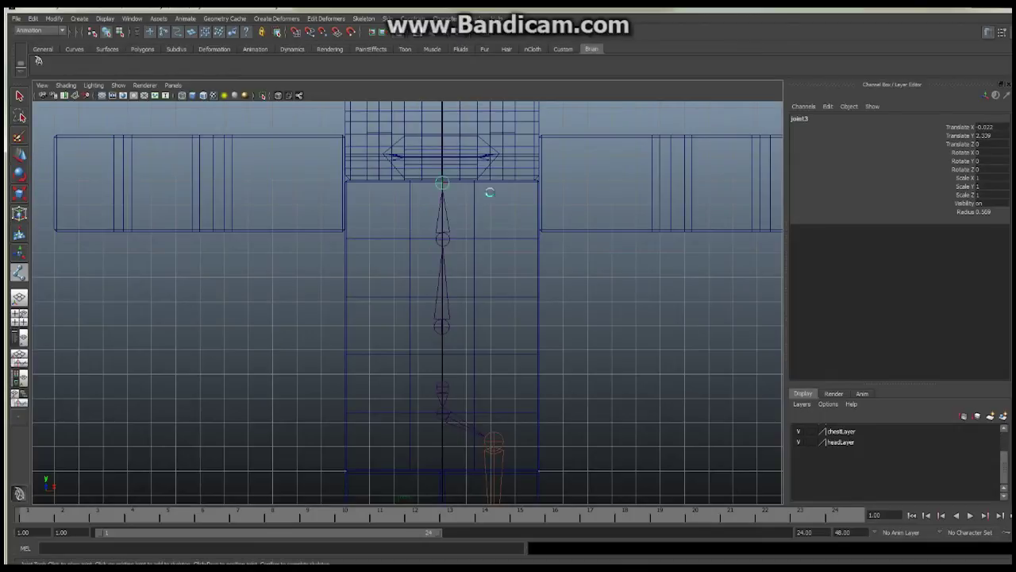